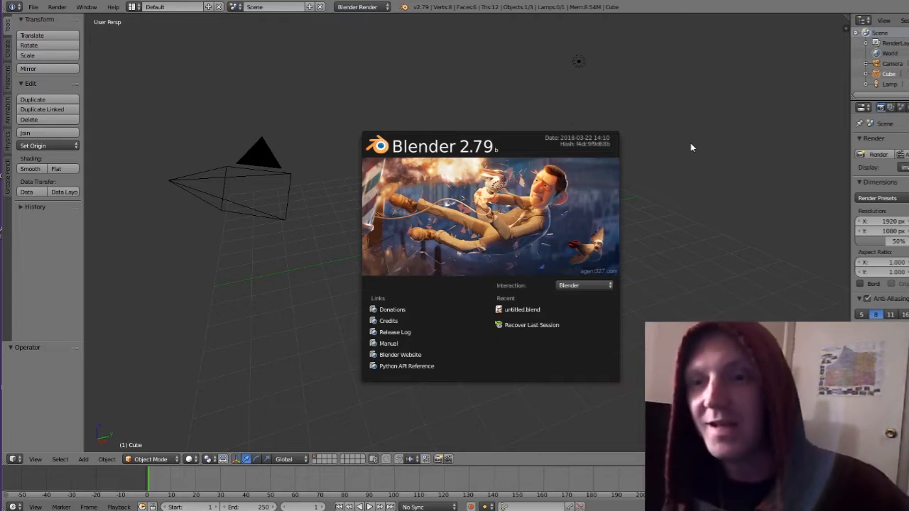
Close the splash screen and view the default scene with the cube from different sides and distances.
left_click(690, 147)
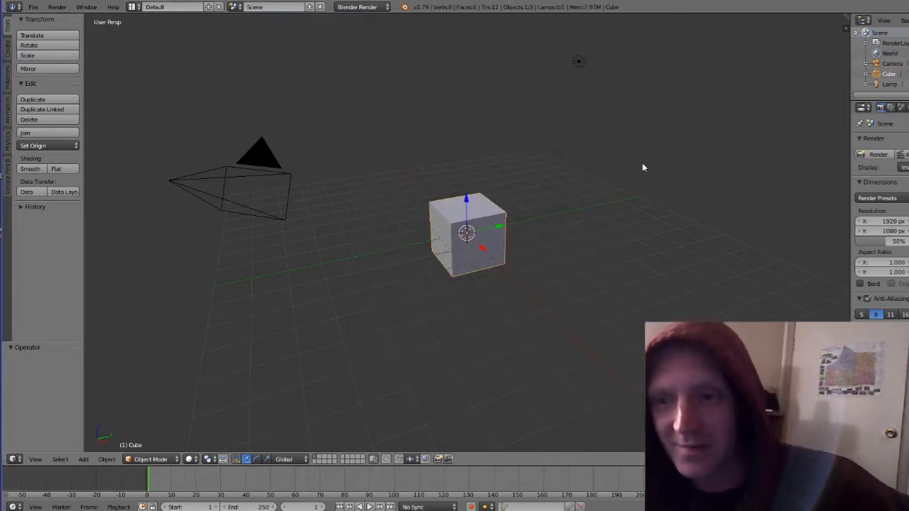
scroll(549, 197, "up", 3)
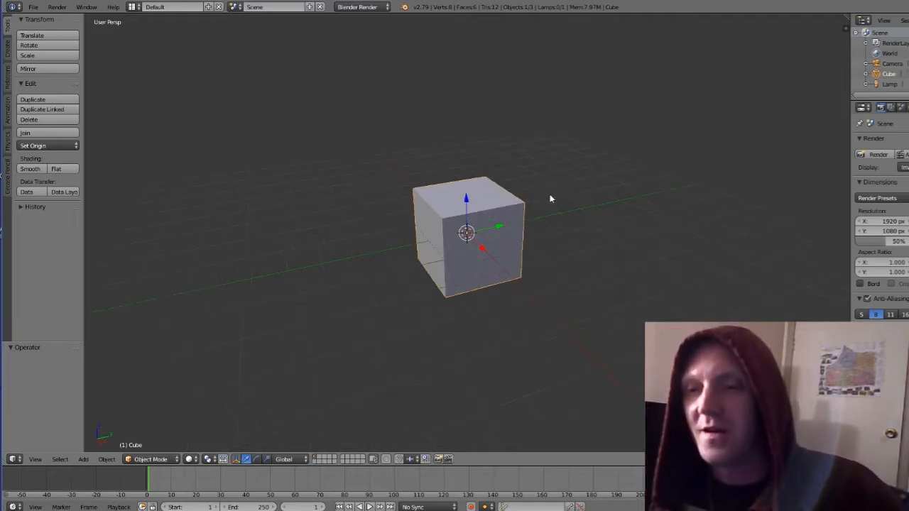
middle_click_drag(565, 171, 685, 139)
scroll(760, 139, "down", 3)
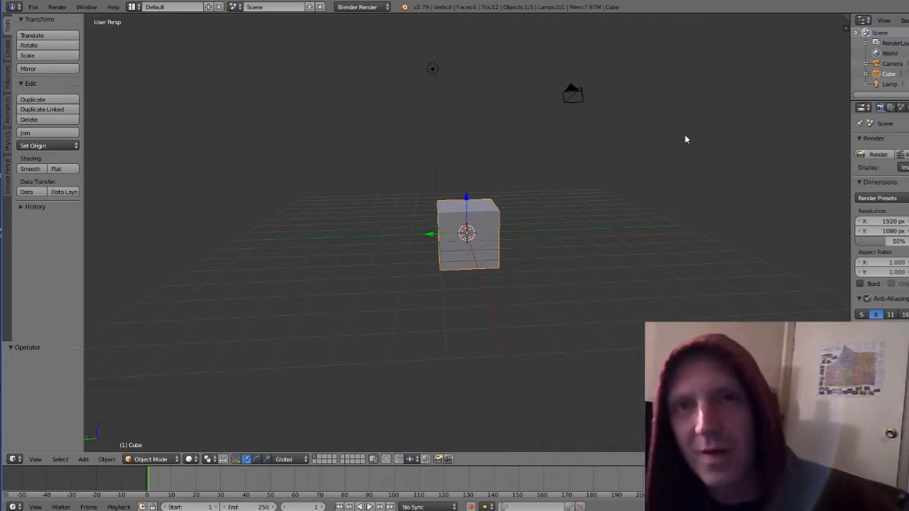
Select the camera, the lamp and the cube in turn to examine the default scene's objects.
right_click(572, 99)
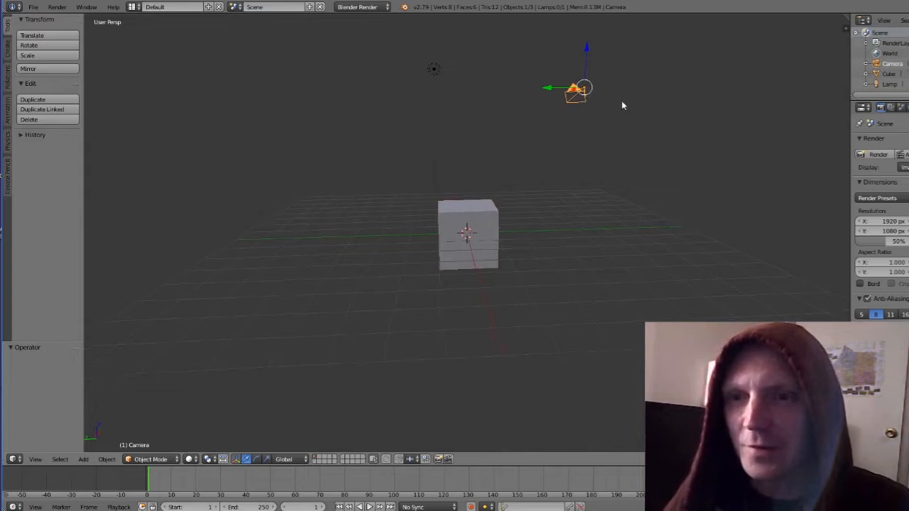
middle_click_drag(620, 104, 531, 115)
key("alt+g")
key("alt+r")
right_click(601, 48)
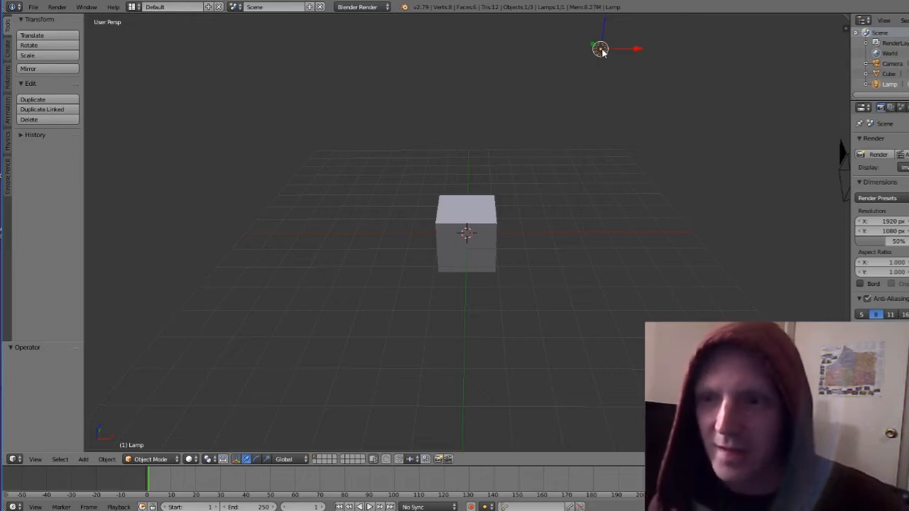
right_click(493, 211)
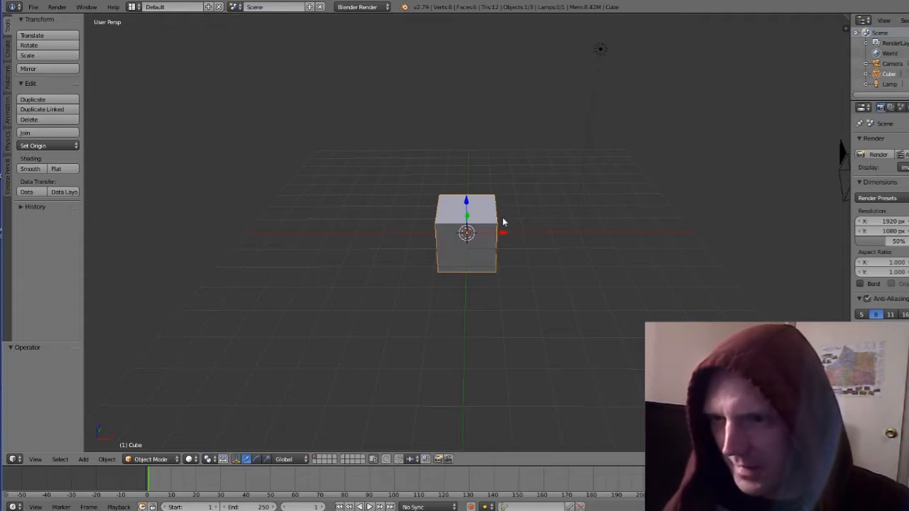
View the cube in wireframe from a lower angle and return it to solid shading.
key("z")
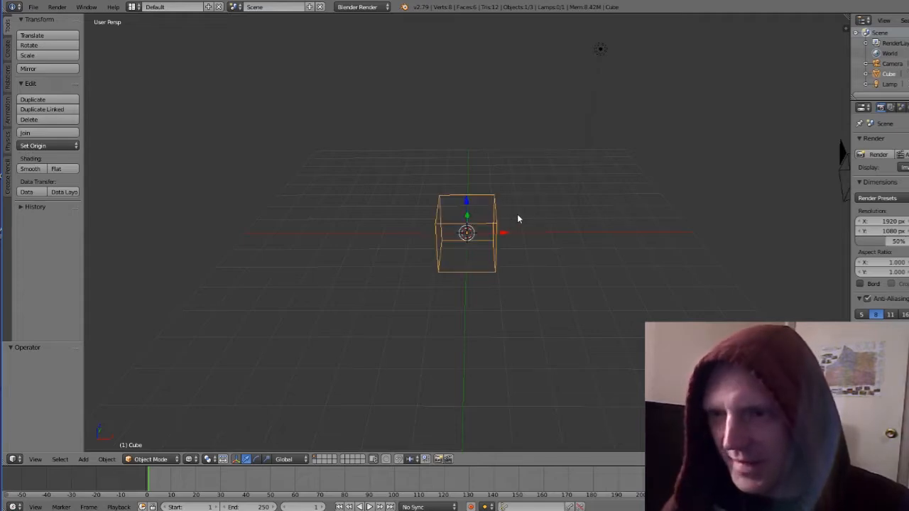
mouse_move(517, 213)
middle_mouse_down()
mouse_move(573, 172)
mouse_move(524, 196)
middle_mouse_up()
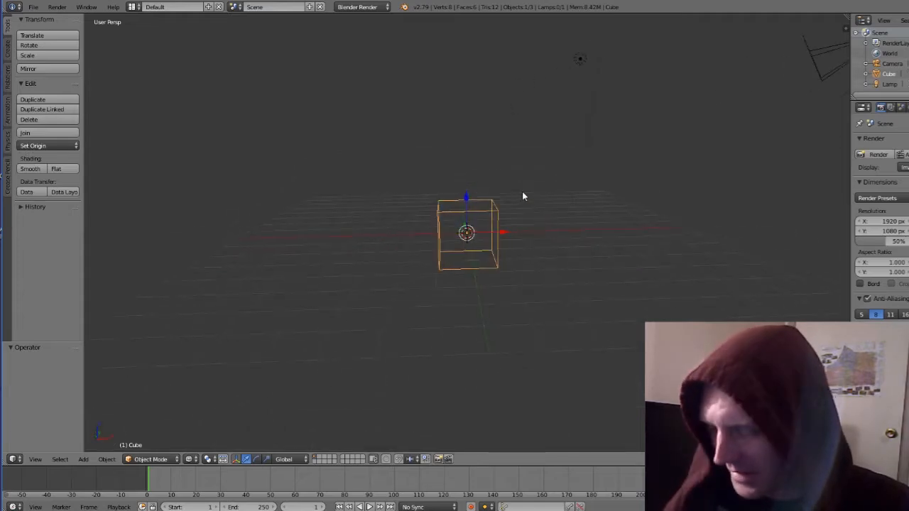
key("z")
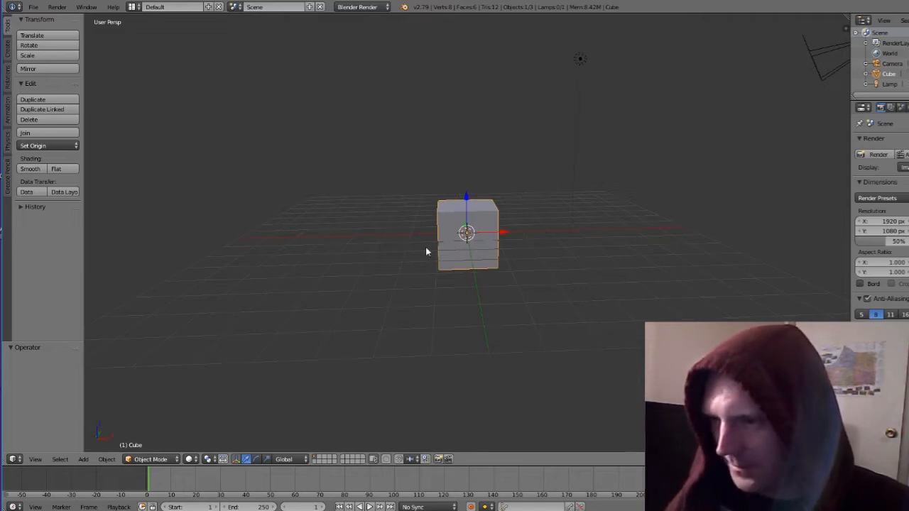
Switch the cube to Edit Mode and pull four of its corner vertices outward to deform its shape.
left_click(169, 461)
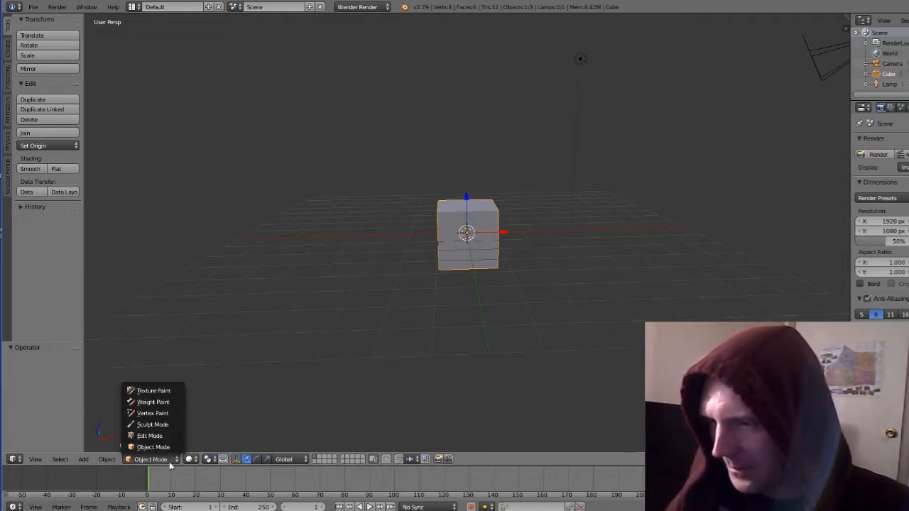
left_click(169, 461)
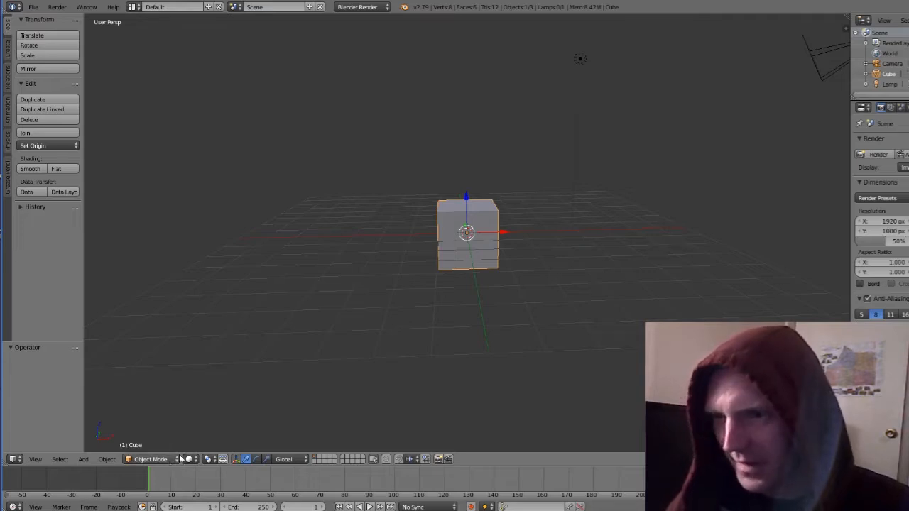
key("Tab")
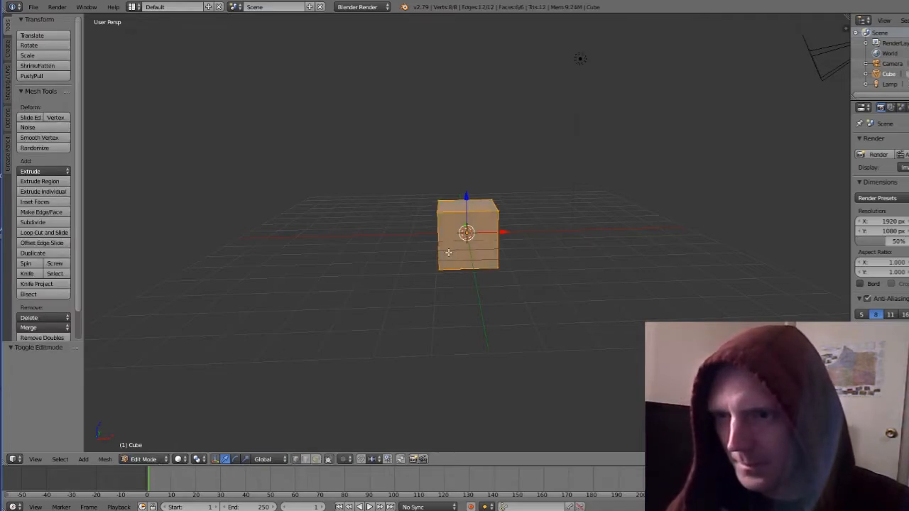
right_click_drag(438, 269, 418, 277)
right_click_drag(436, 213, 399, 191)
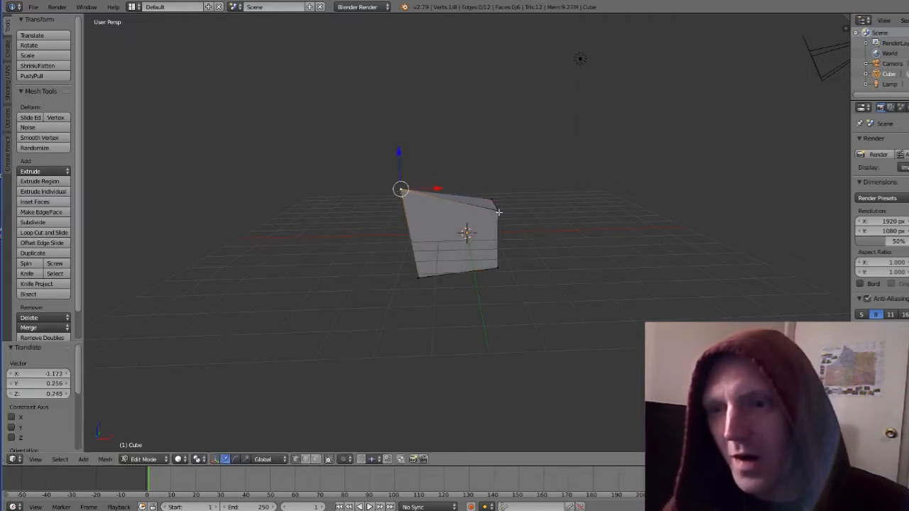
right_click_drag(496, 212, 541, 219)
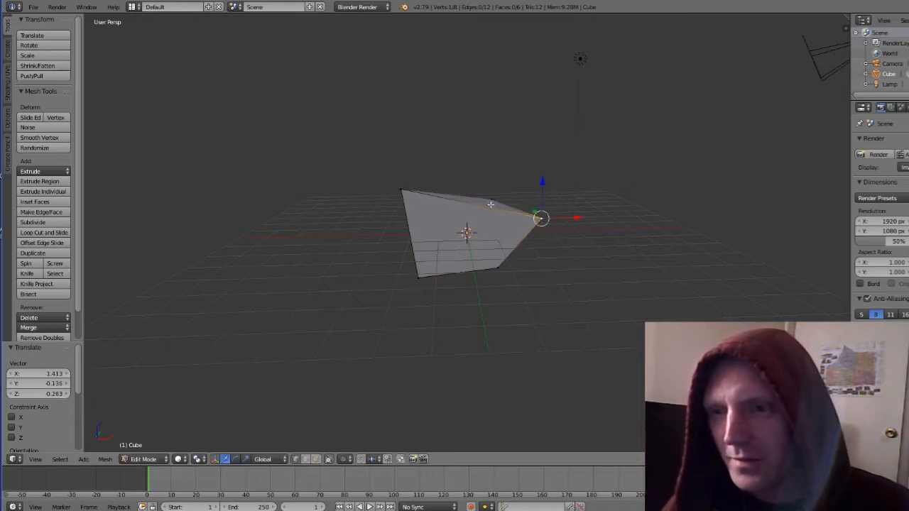
right_click_drag(491, 199, 523, 179)
left_click(522, 179)
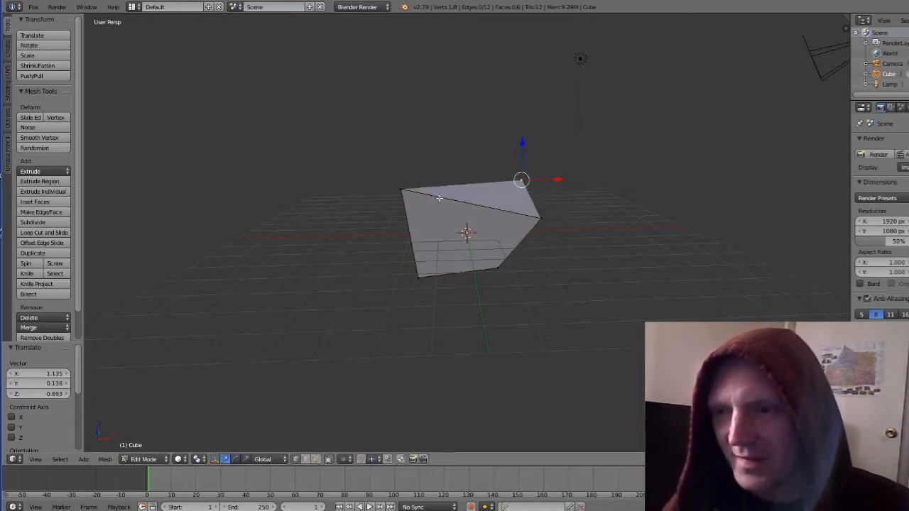
middle_click_drag(363, 217, 548, 225)
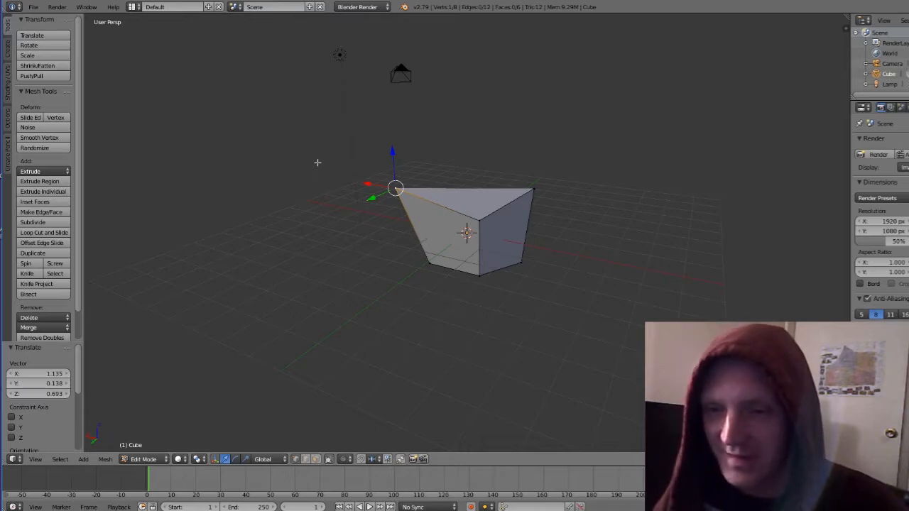
Open the recently used file that contains the coffee mug model.
left_click(33, 9)
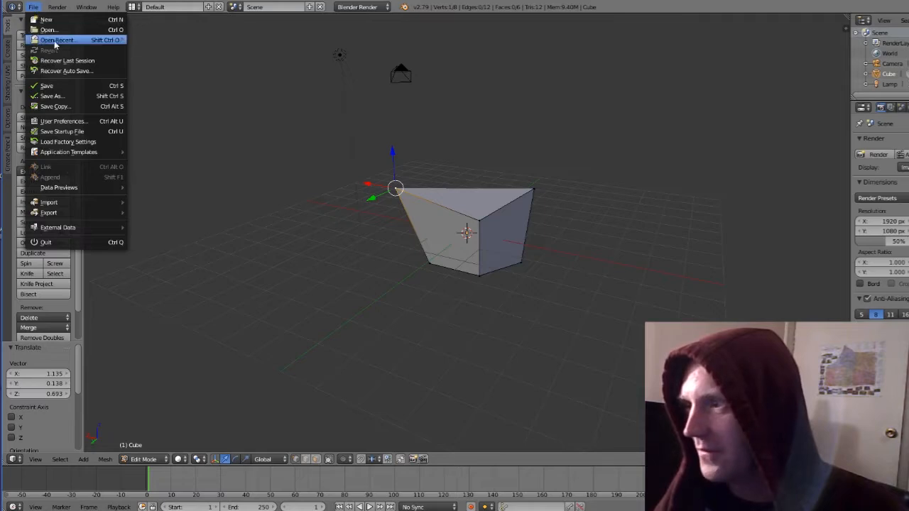
mouse_move(56, 41)
left_click(149, 39)
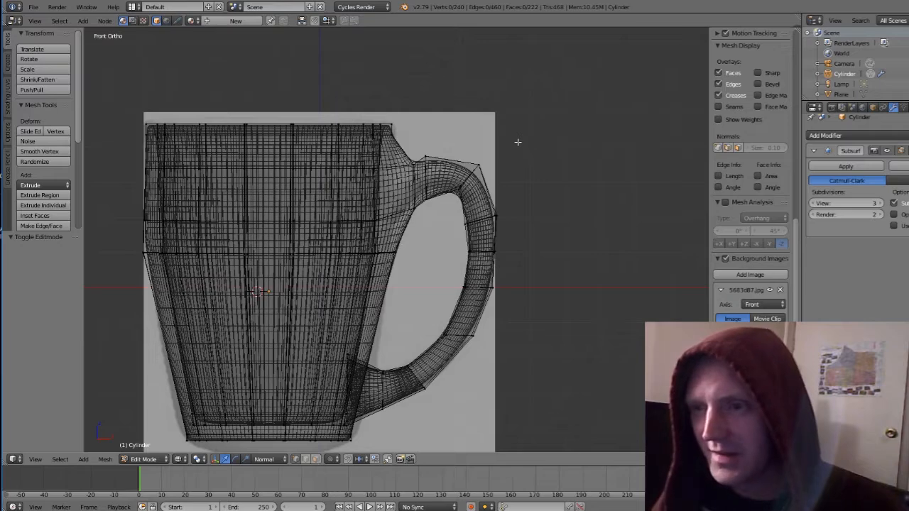
Switch the mug from wireframe to solid shading and look at it from several sides.
middle_click_drag(420, 134, 592, 150)
middle_click_drag(330, 140, 594, 149)
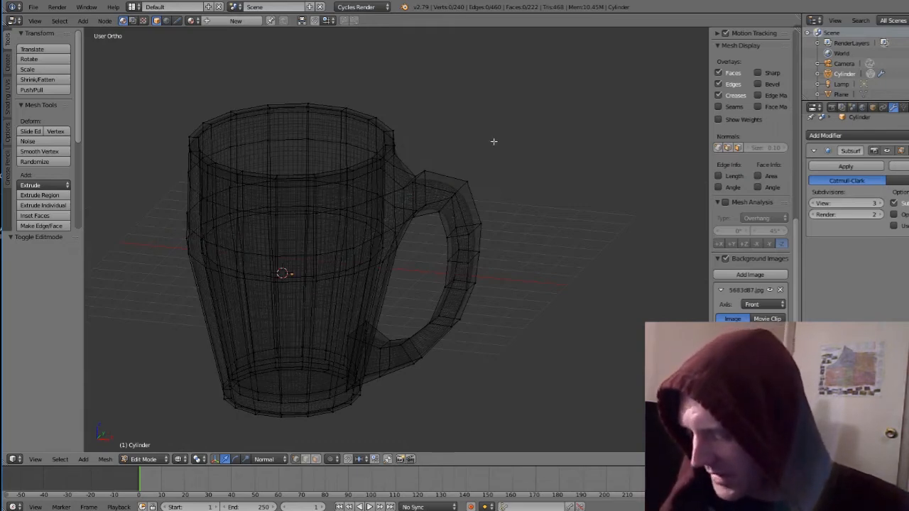
key("z")
scroll(413, 177, "up", 1)
mouse_move(426, 156)
middle_mouse_down()
mouse_move(413, 177)
mouse_move(532, 179)
mouse_move(544, 163)
middle_mouse_up()
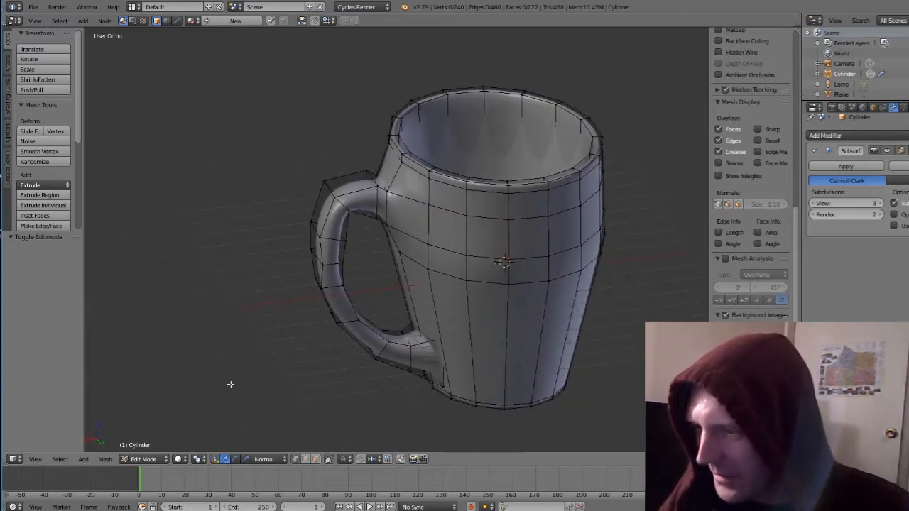
Preview the mug in Material viewport shading, return it to Solid shading and view it from the side.
left_click(144, 459)
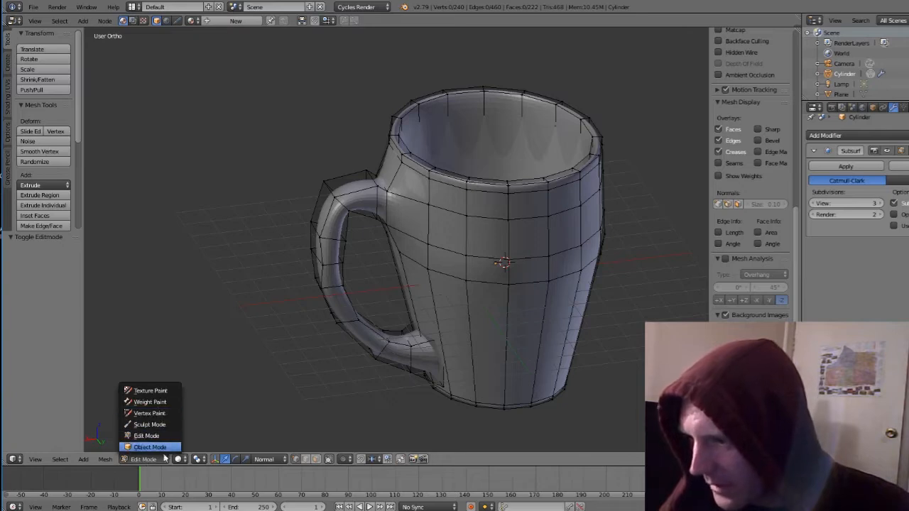
left_click(177, 459)
left_click(177, 460)
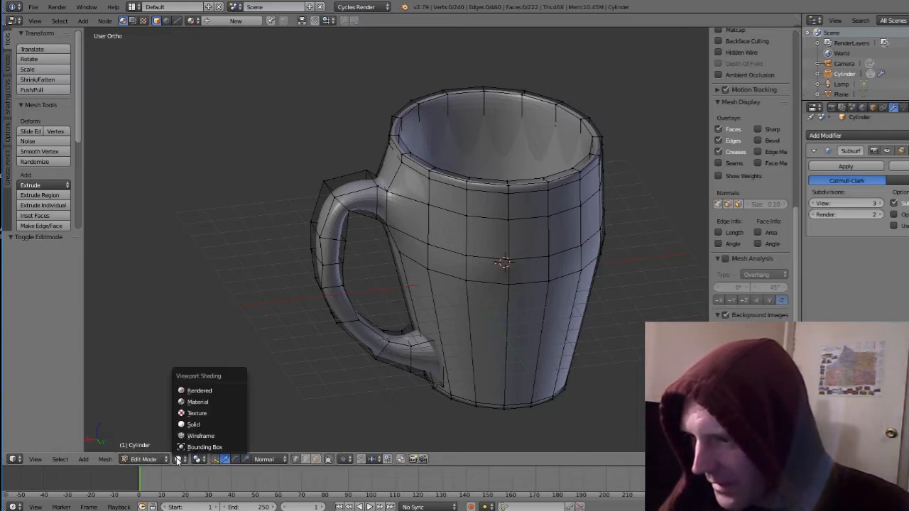
left_click(192, 402)
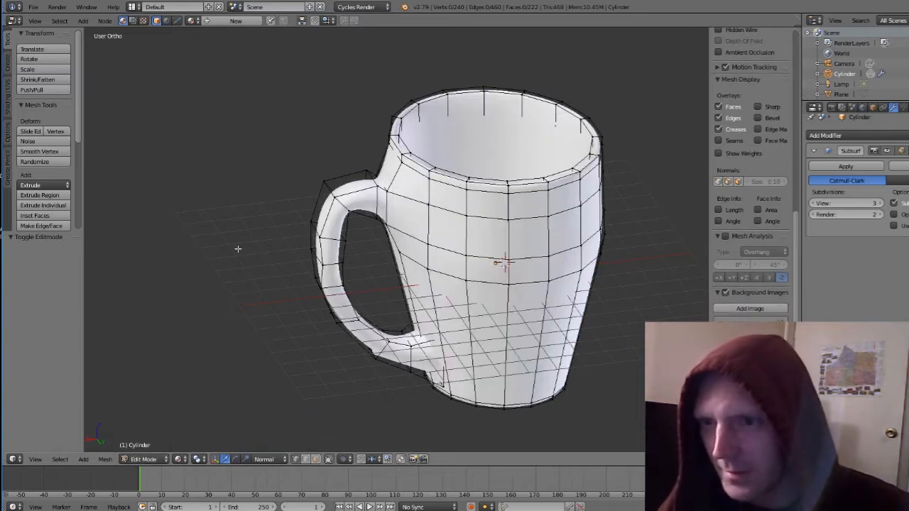
middle_click_drag(237, 248, 213, 215)
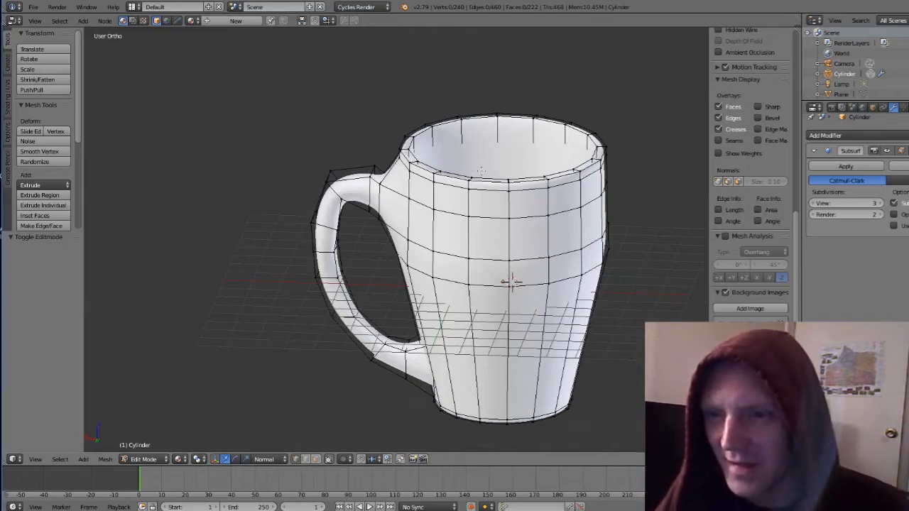
left_click(181, 460)
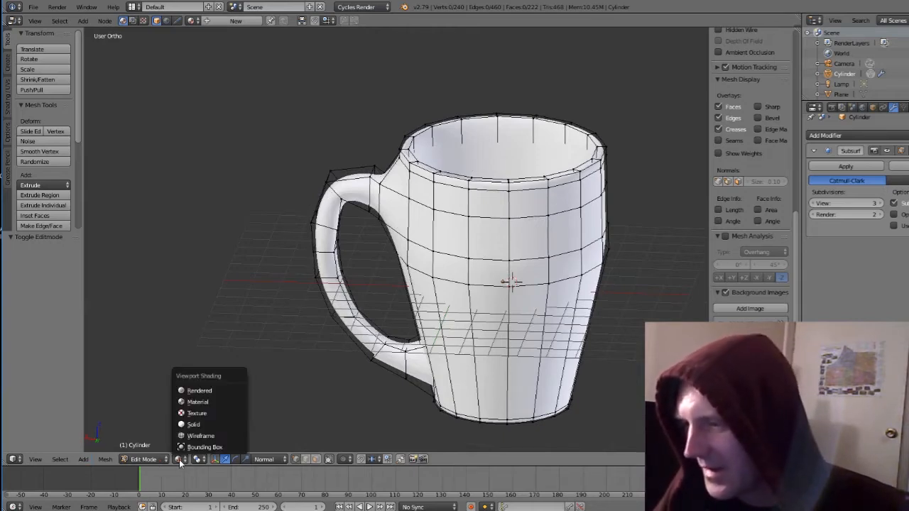
left_click(200, 425)
mouse_move(263, 263)
middle_mouse_down()
mouse_move(253, 300)
mouse_move(199, 301)
mouse_move(256, 297)
mouse_move(274, 258)
mouse_move(253, 244)
mouse_move(268, 234)
mouse_move(383, 215)
mouse_move(527, 215)
mouse_move(506, 222)
mouse_move(504, 213)
middle_mouse_up()
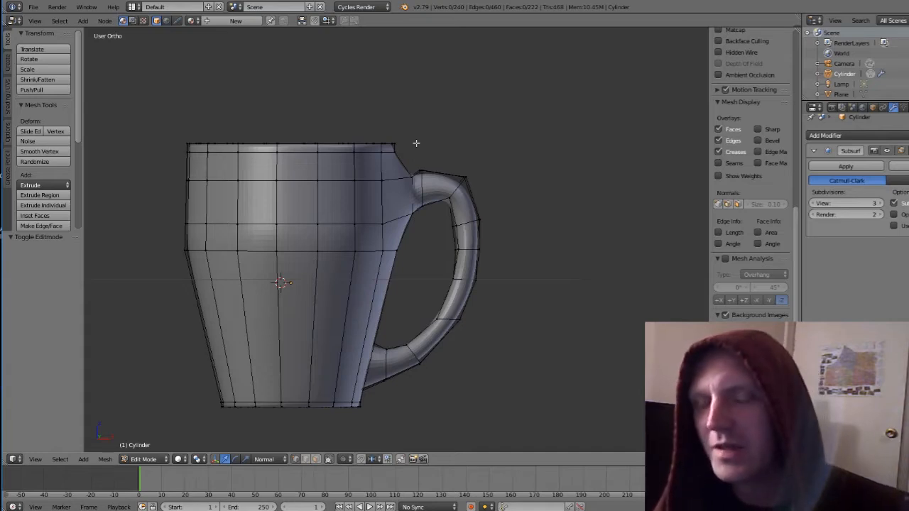
In wireframe, box-select the mug's outer handle vertices and move them away from the body along normal Y and 1.991 along normal Z.
key("z")
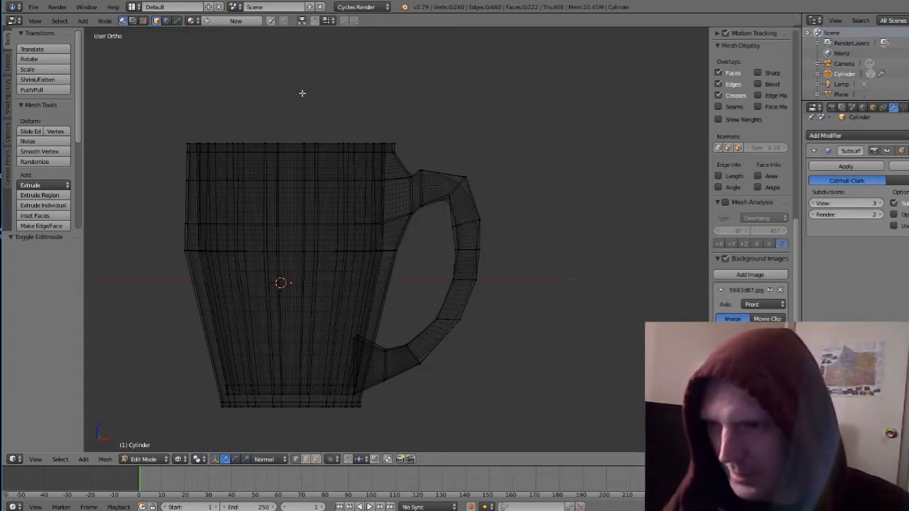
key("b")
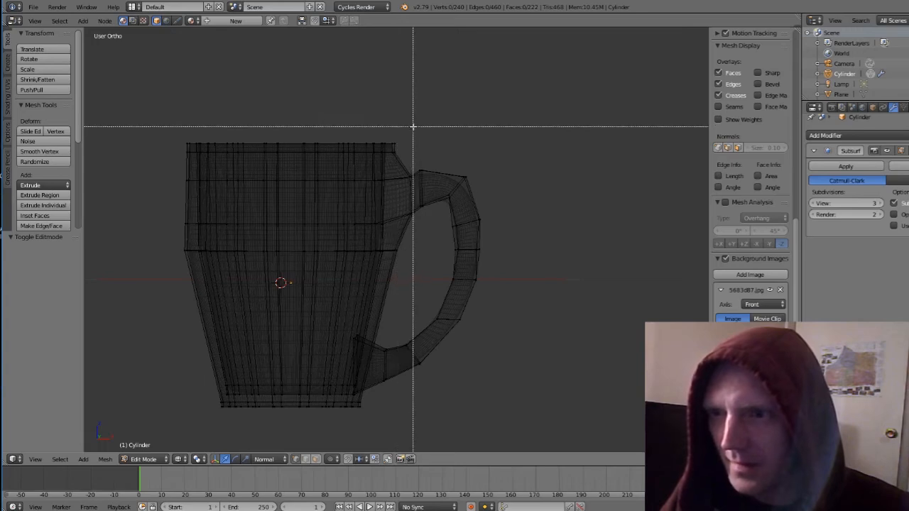
left_click_drag(412, 126, 546, 399)
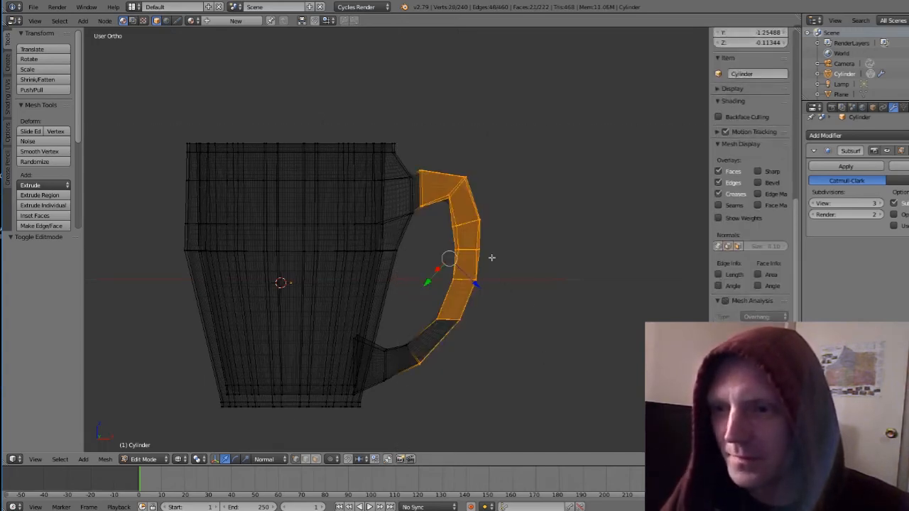
key("g")
key("y")
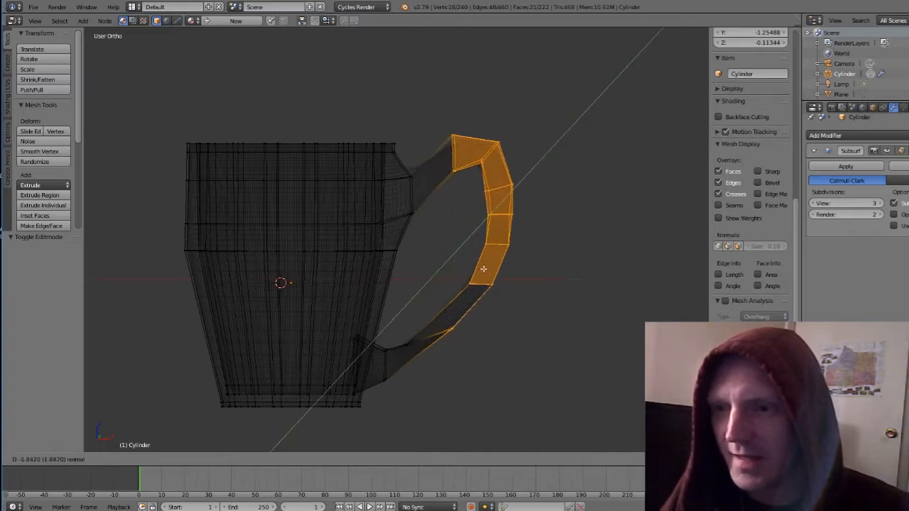
left_click(519, 242)
left_click_drag(509, 249, 569, 272)
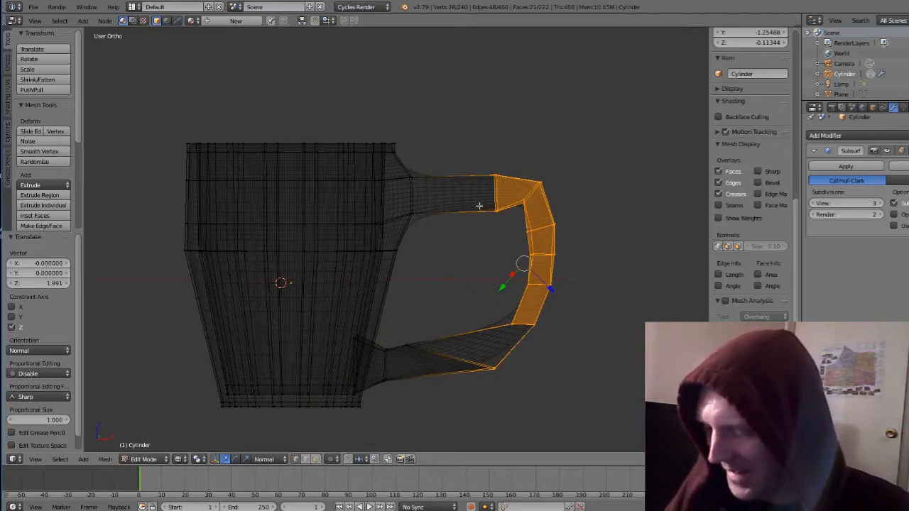
Inspect the widened handle in solid shading, deselect all vertices and return to a wireframe side view.
key("z")
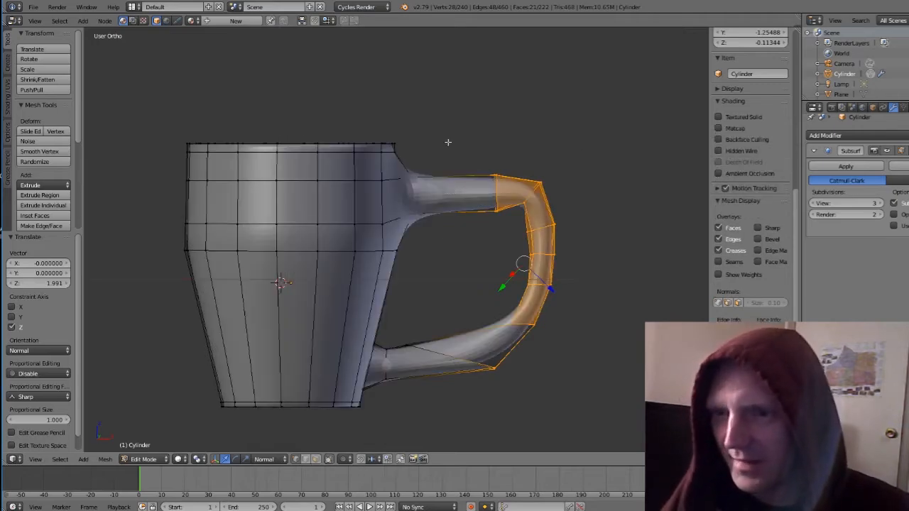
mouse_move(449, 142)
middle_mouse_down()
mouse_move(644, 165)
mouse_move(661, 156)
middle_mouse_up()
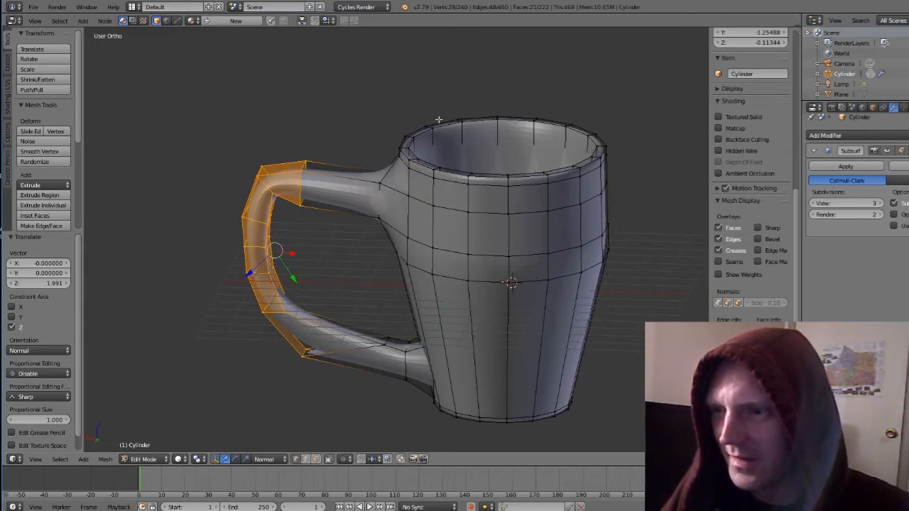
key("a")
middle_click_drag(357, 111, 607, 93)
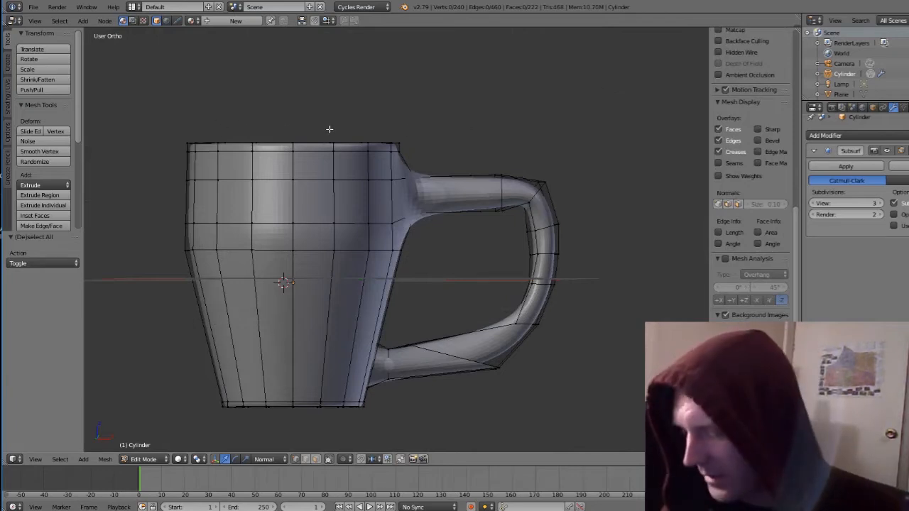
key("z")
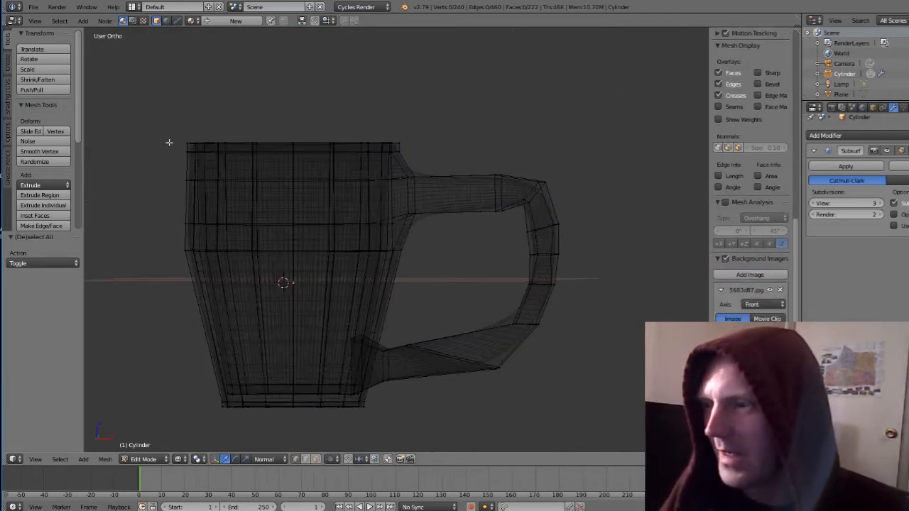
Box-select the vertices of the mug's rim and raise them 3.507 along normal Z.
key("b")
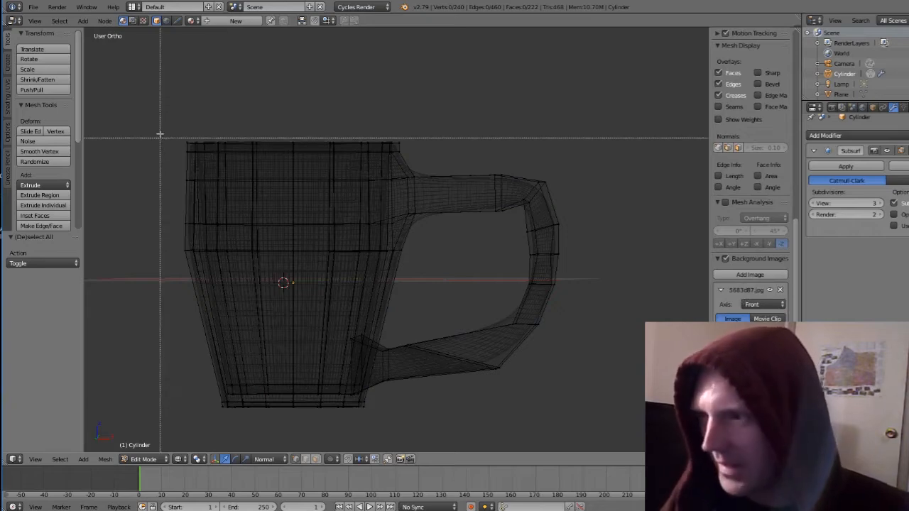
left_click_drag(159, 132, 458, 157)
middle_click_drag(449, 122, 461, 158)
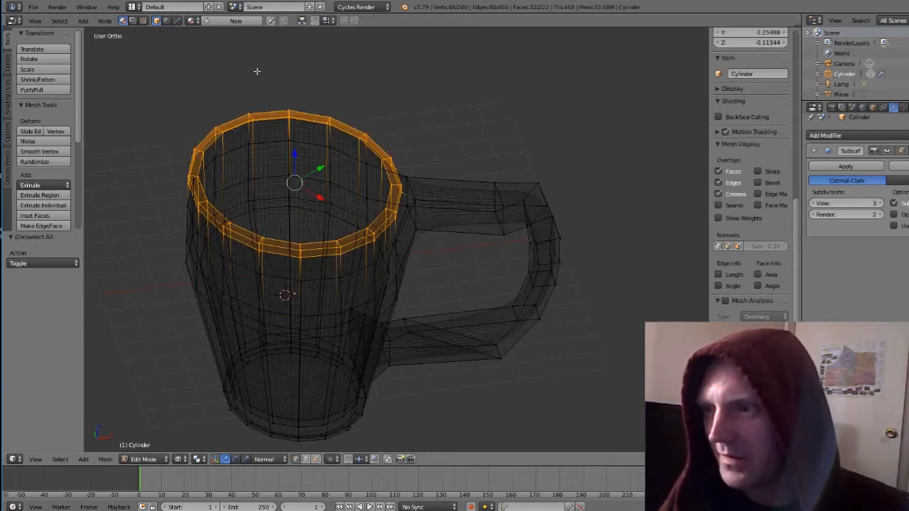
middle_click_drag(489, 126, 492, 105)
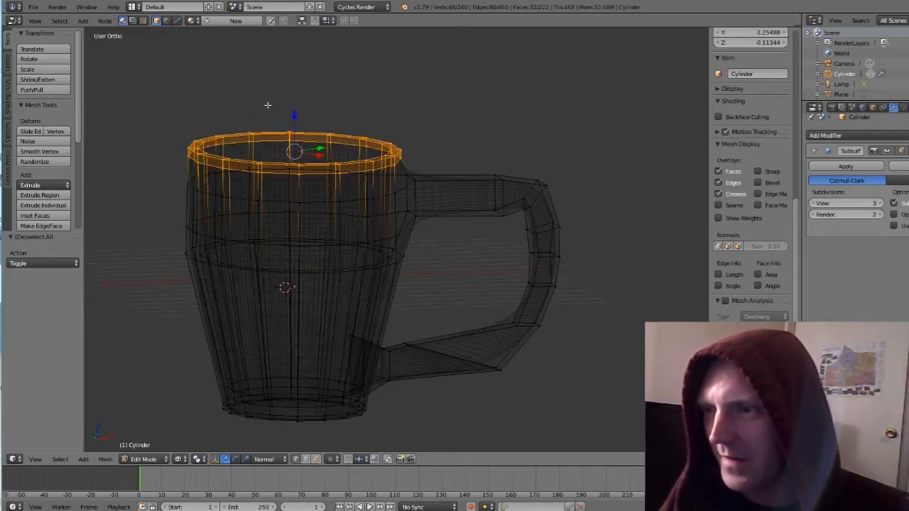
left_click_drag(293, 113, 293, 12)
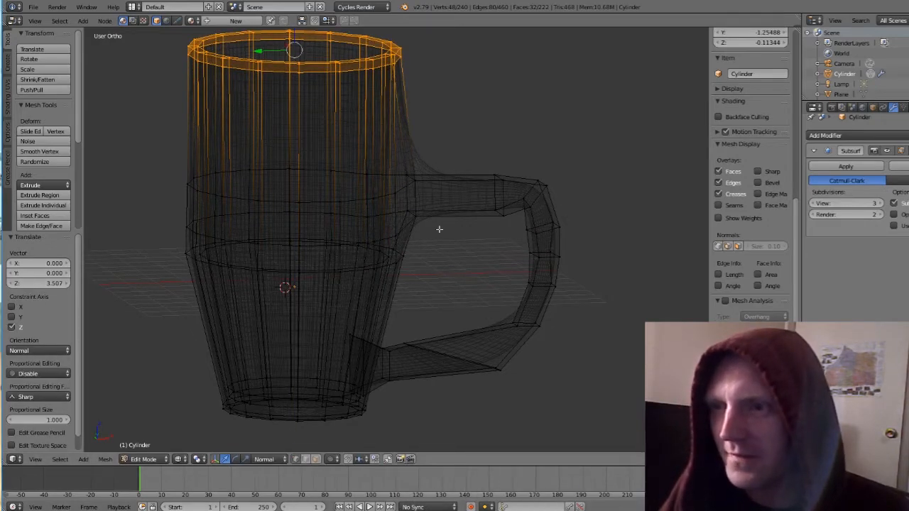
Raise the rim another 0.710 along normal Z and switch the mug to solid shading.
scroll(439, 228, "down", 1)
middle_click_drag(542, 125, 571, 145)
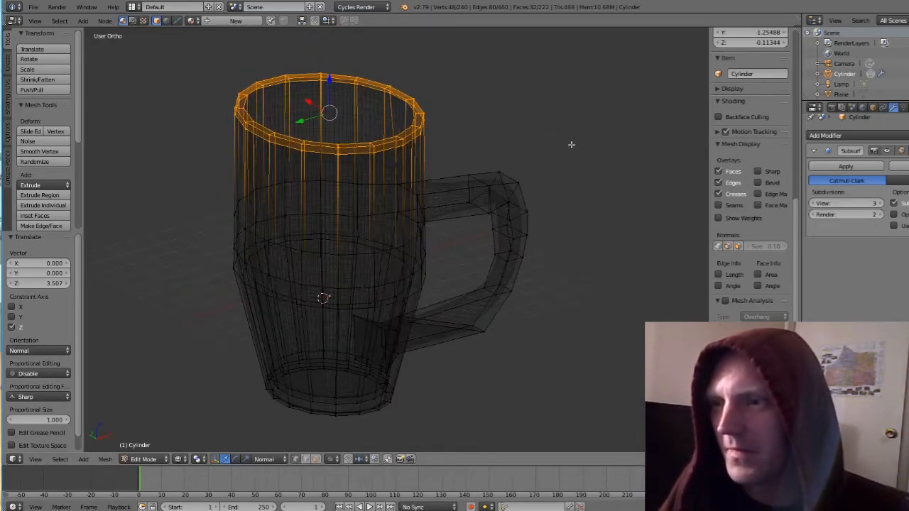
left_click_drag(329, 78, 329, 63)
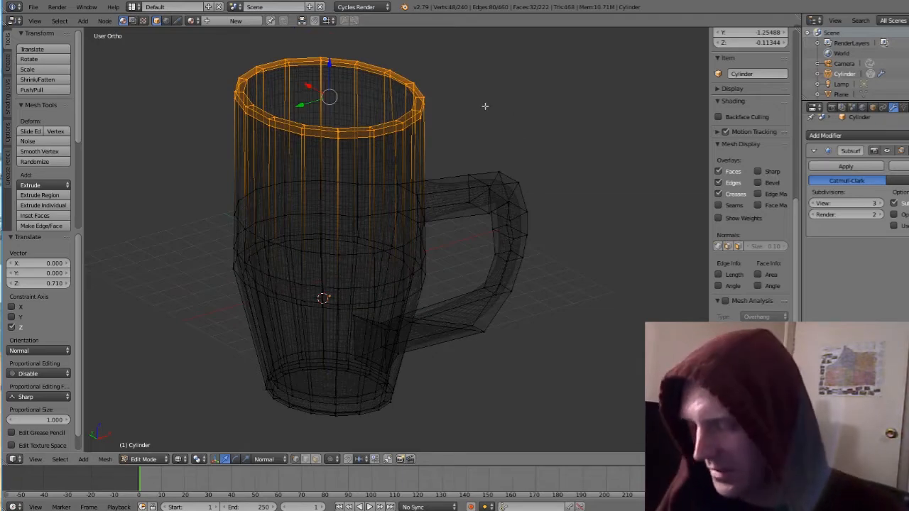
key("z")
mouse_move(525, 112)
middle_mouse_down()
mouse_move(613, 107)
mouse_move(602, 109)
mouse_move(603, 142)
mouse_move(649, 150)
middle_mouse_up()
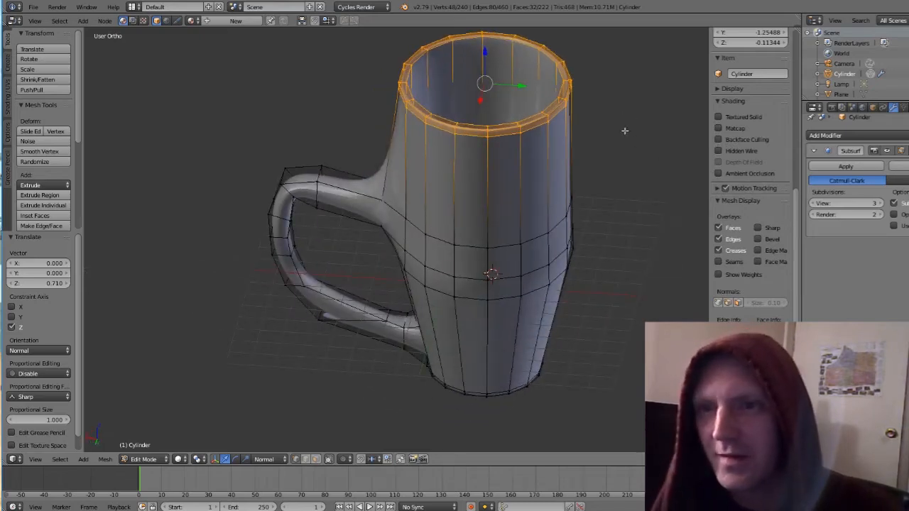
Shift the selected rim vertices by -0.278 along normal Y, toward the handle side.
mouse_move(624, 132)
middle_mouse_down()
mouse_move(623, 166)
mouse_move(617, 117)
mouse_move(618, 131)
middle_mouse_up()
scroll(617, 131, "down", 1)
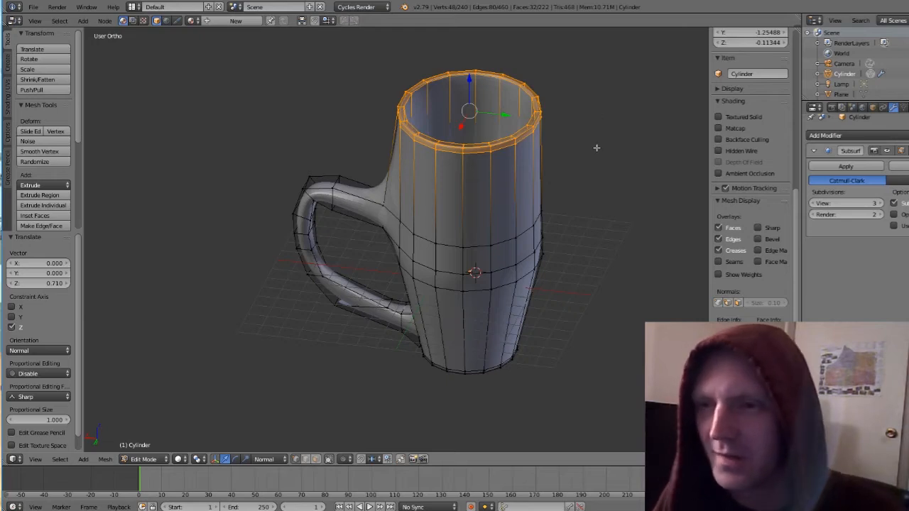
middle_click_drag(596, 147, 619, 137)
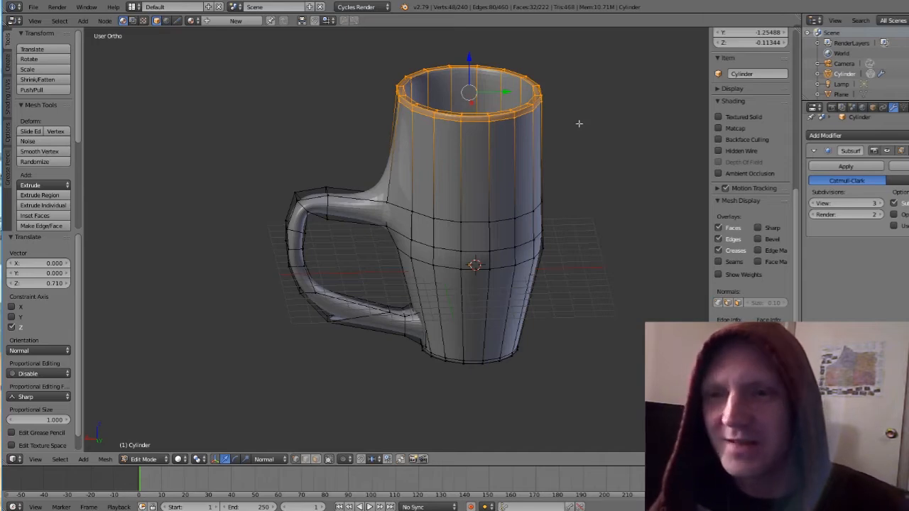
middle_click_drag(608, 144, 599, 131)
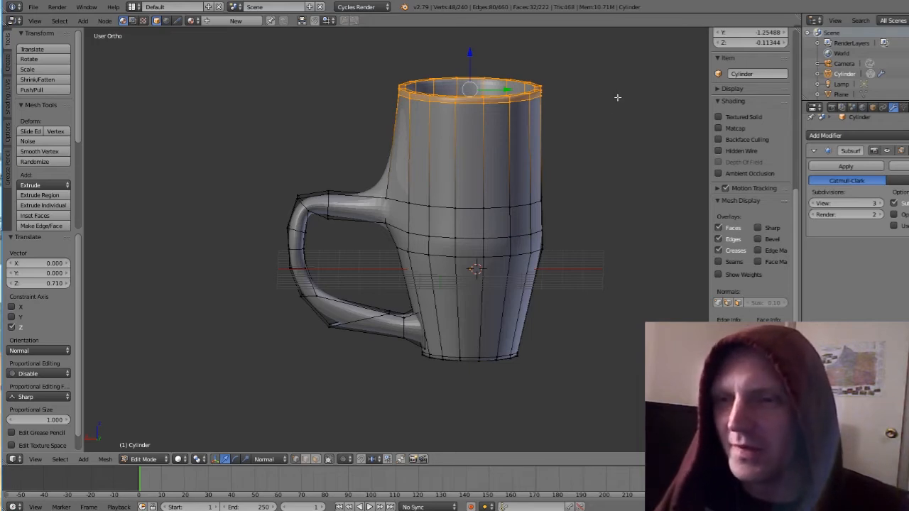
key("g")
key("y")
key("y")
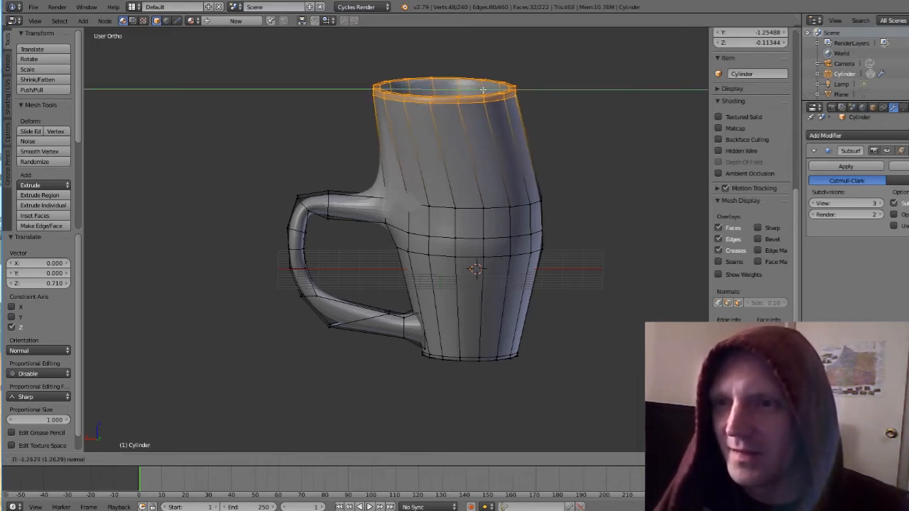
left_click_drag(499, 91, 503, 90)
scroll(601, 154, "down", 1)
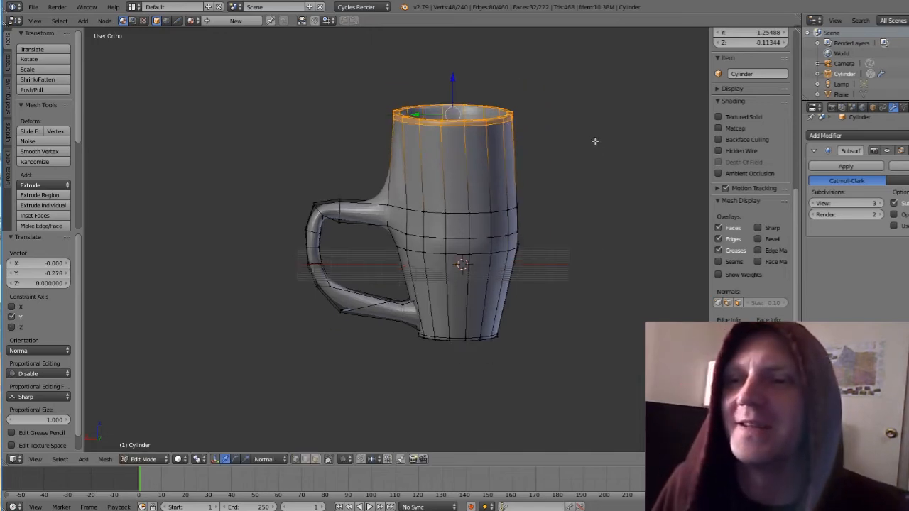
Scale the mug's rim up by about 1.769 on all axes so the cup flares outward.
middle_click_drag(584, 113, 556, 125)
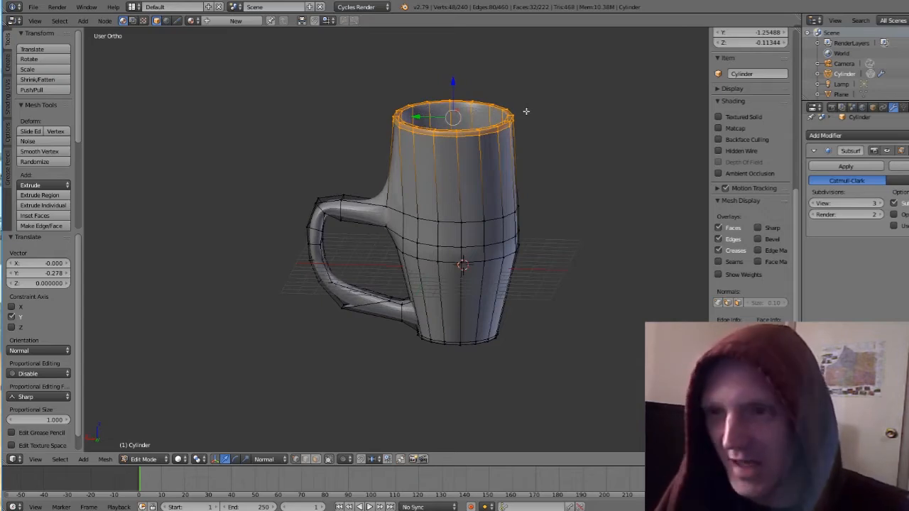
key("s")
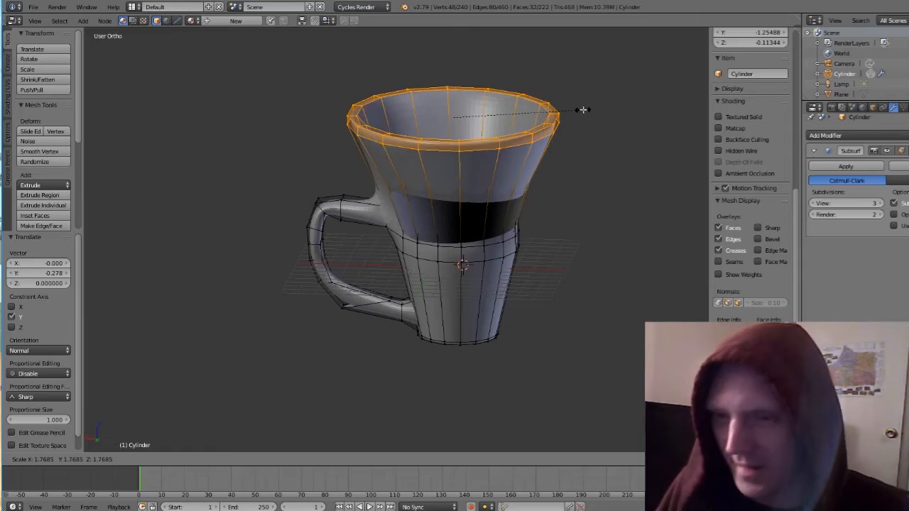
left_click(583, 109)
middle_click_drag(597, 170, 616, 156)
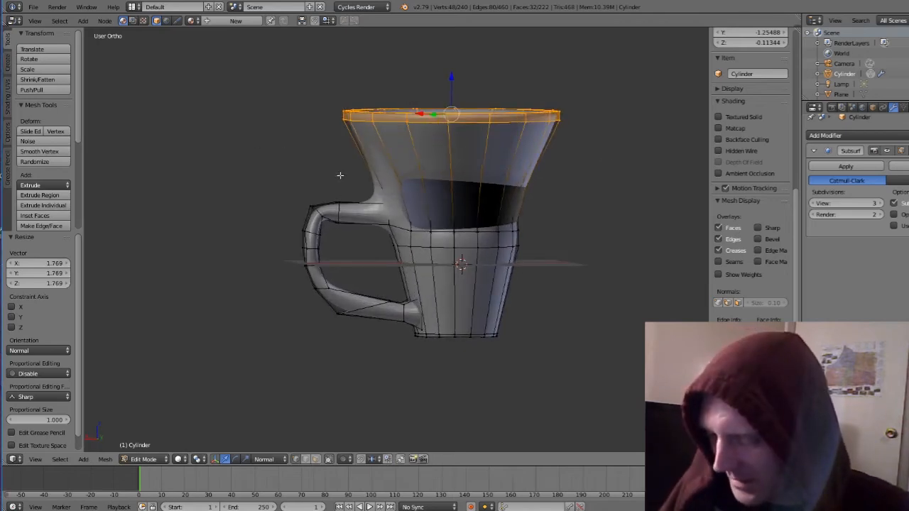
Deselect the rim, box-select the outer handle vertices in solid shading and scale them by about 2.439.
key("a")
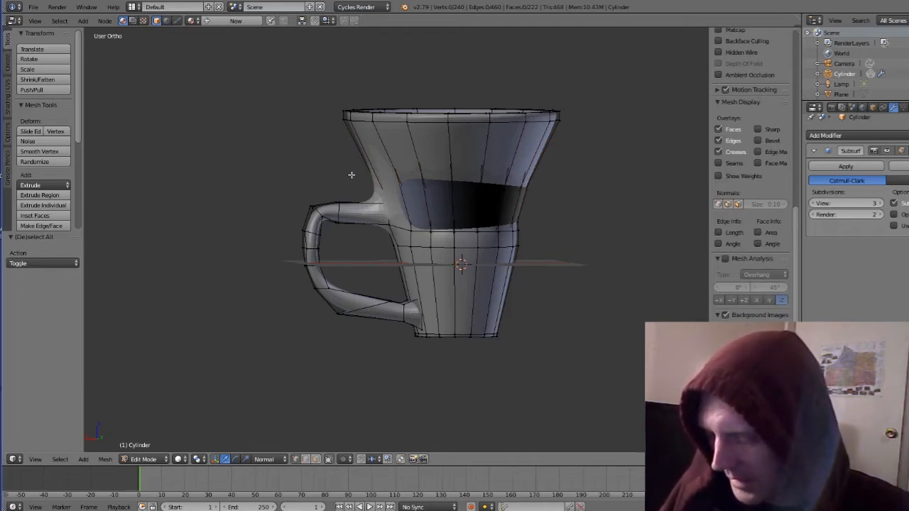
key("b")
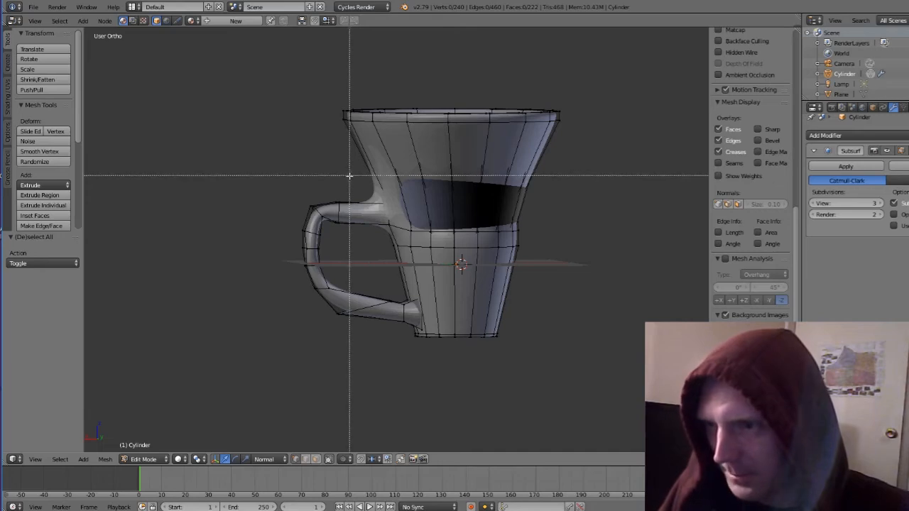
left_click_drag(349, 178, 277, 349)
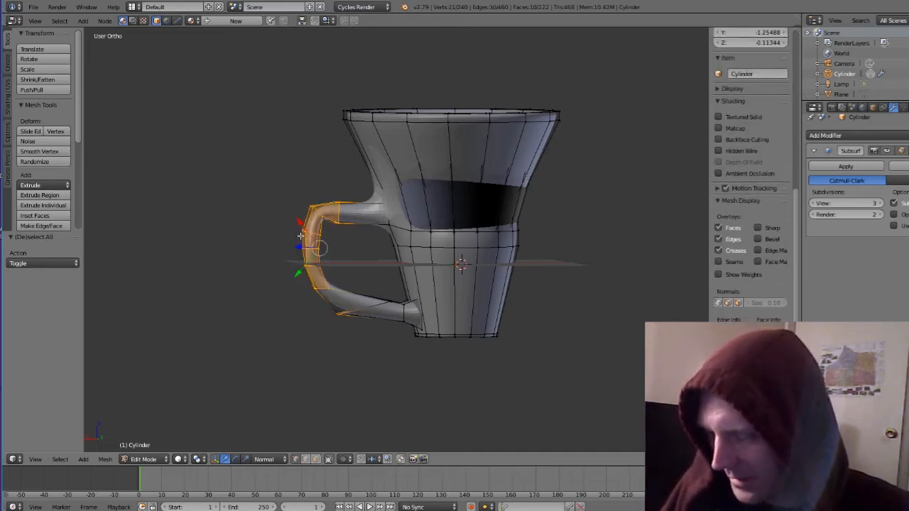
key("s")
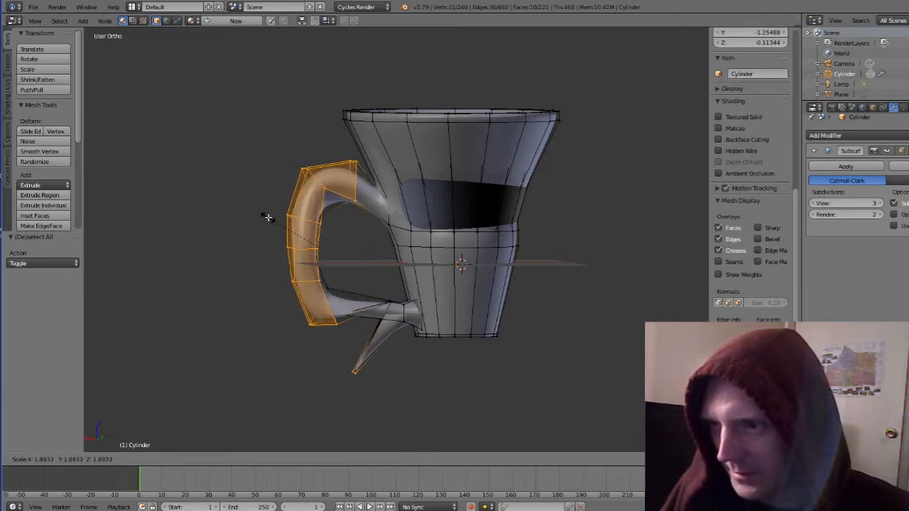
left_click(250, 211)
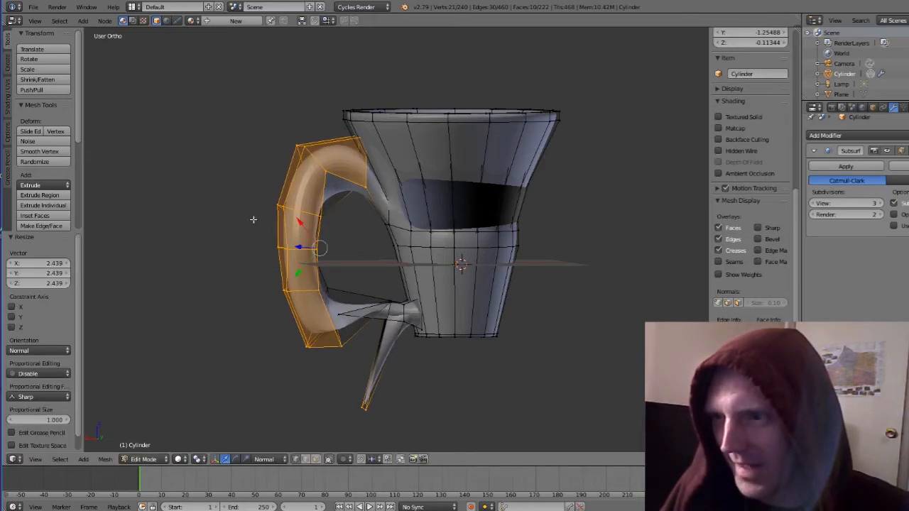
middle_click_drag(283, 257, 477, 270)
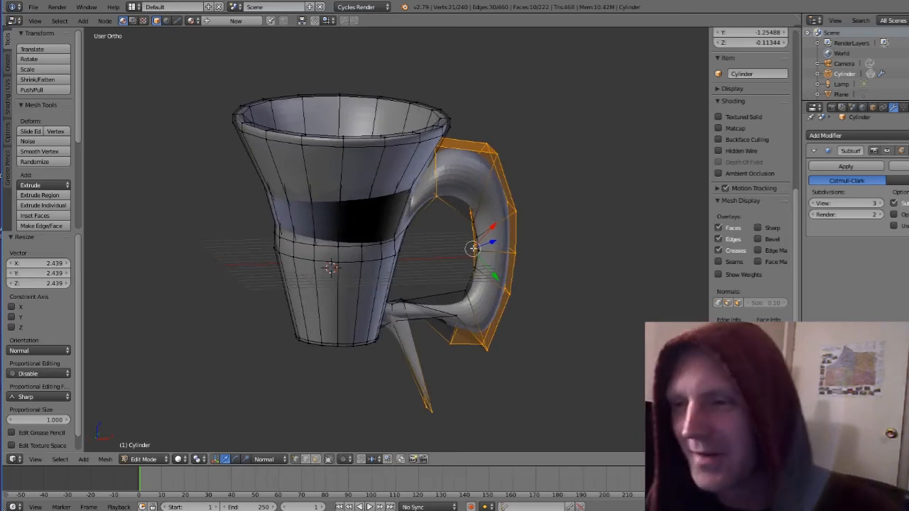
middle_click_drag(564, 234, 565, 197)
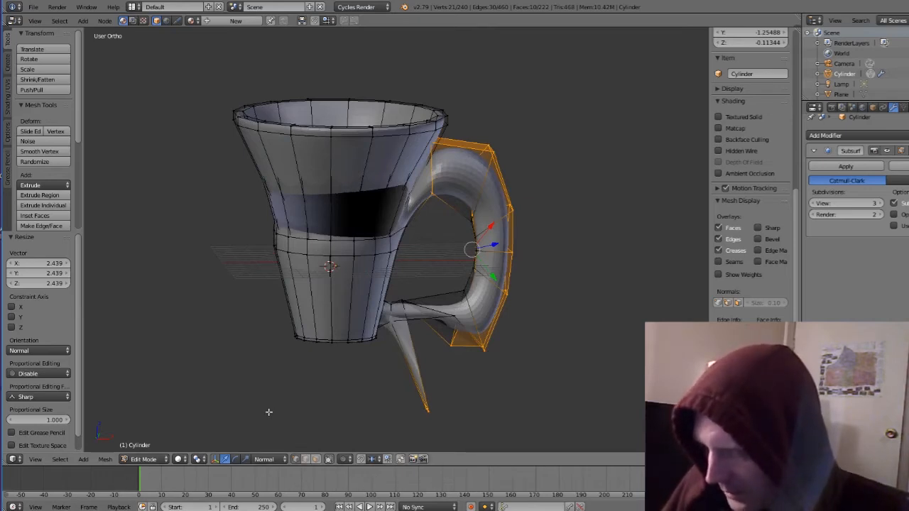
Return the mug to Object Mode and display only the first scene layer, which holds the donut and the plane.
key("Tab")
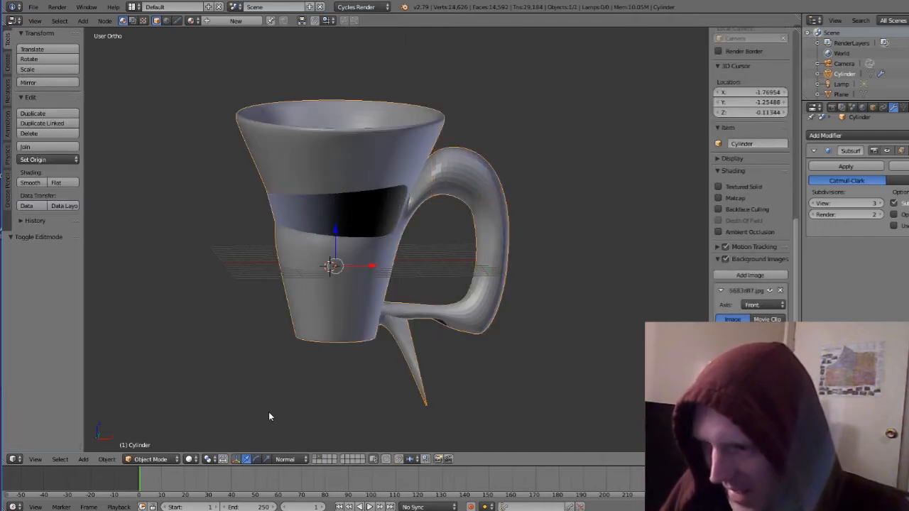
left_click(315, 460)
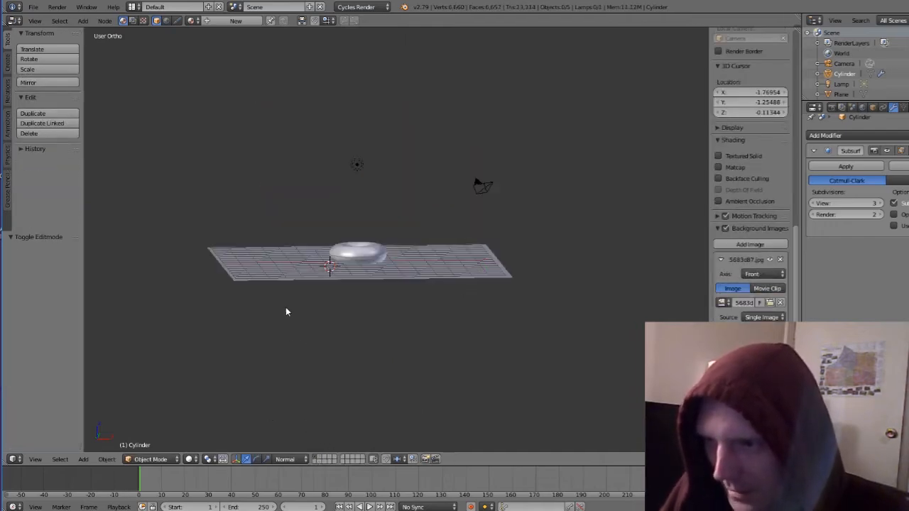
middle_click_drag(286, 311, 479, 333)
scroll(520, 319, "up", 5)
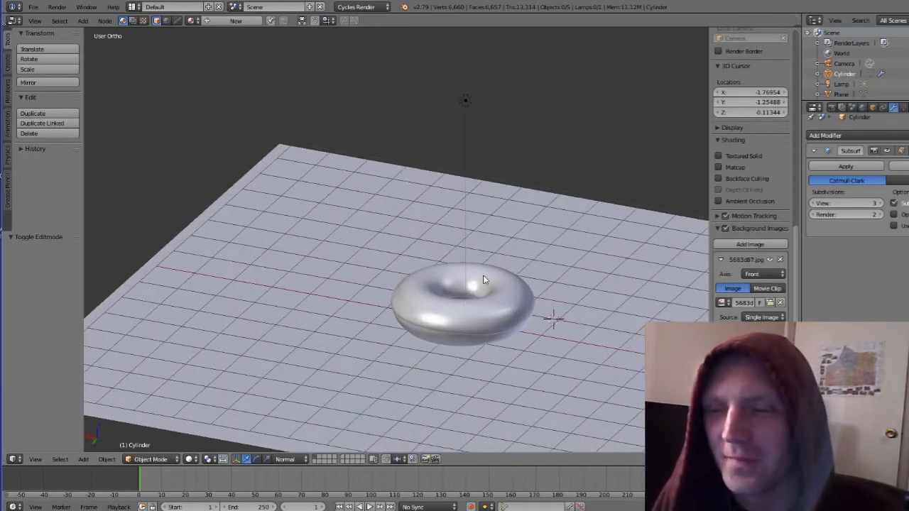
middle_click_drag(574, 318, 613, 313)
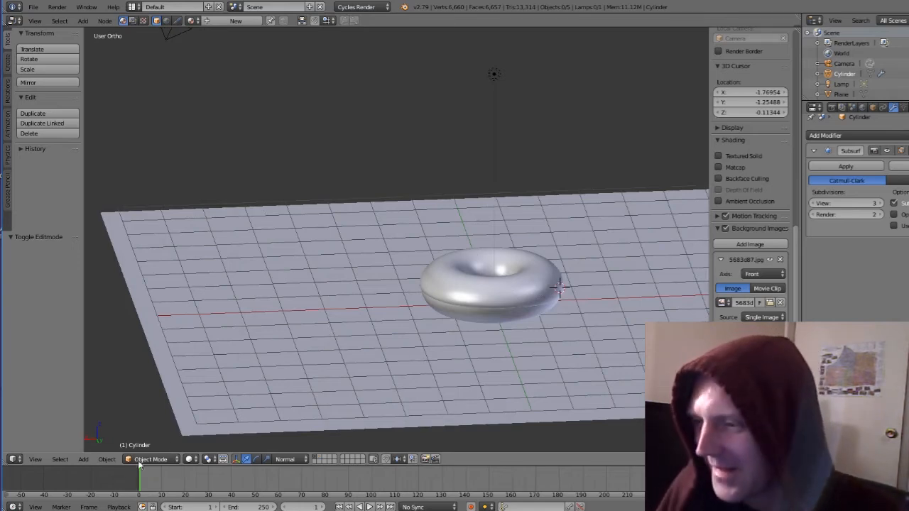
Set the viewport shading to Material and view the donut and plane from several sides.
left_click(191, 459)
left_click(203, 403)
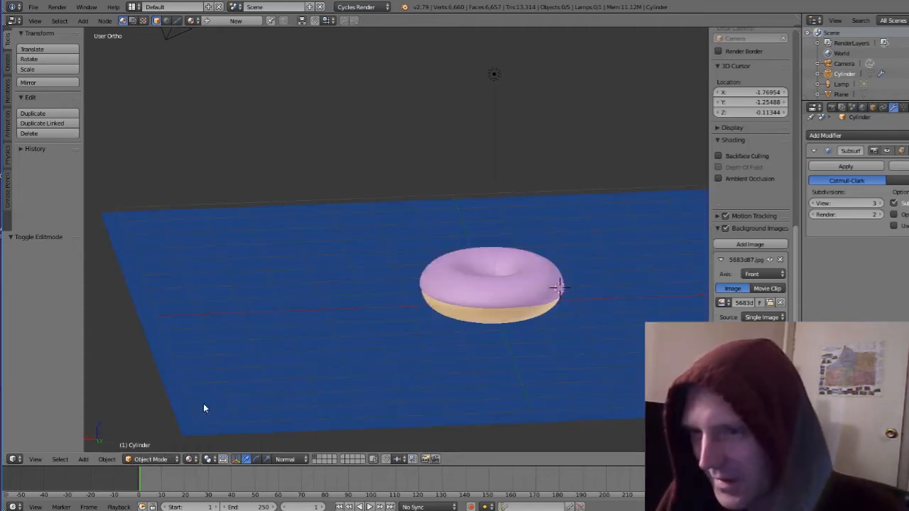
middle_click_drag(422, 346, 576, 317)
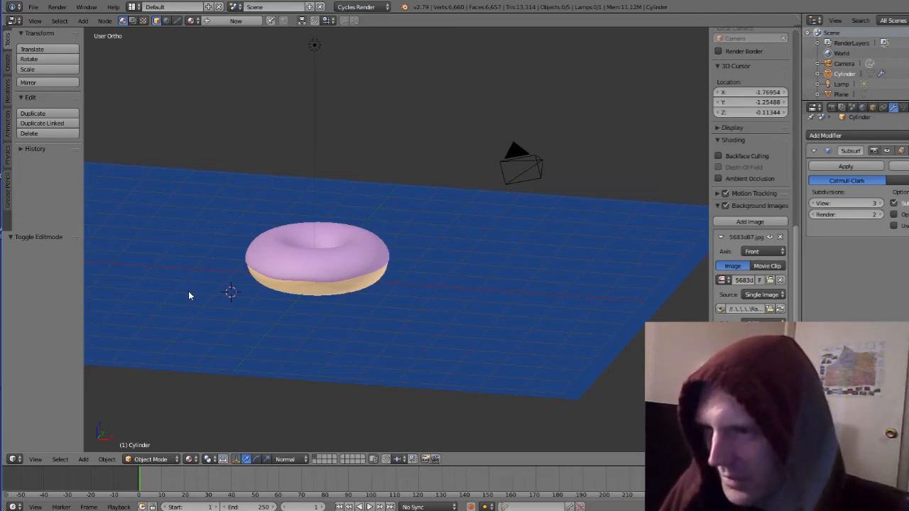
middle_click_drag(188, 295, 355, 325)
scroll(298, 291, "up", 2)
scroll(299, 291, "up", 1)
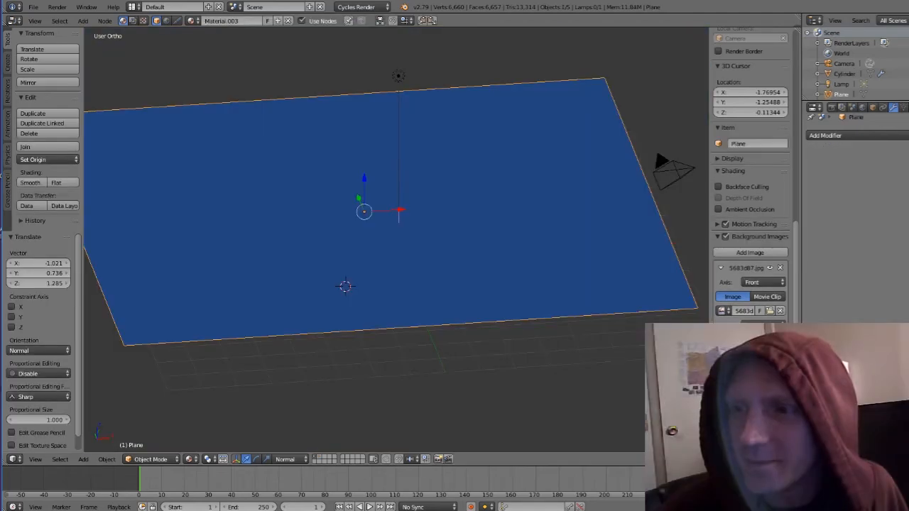